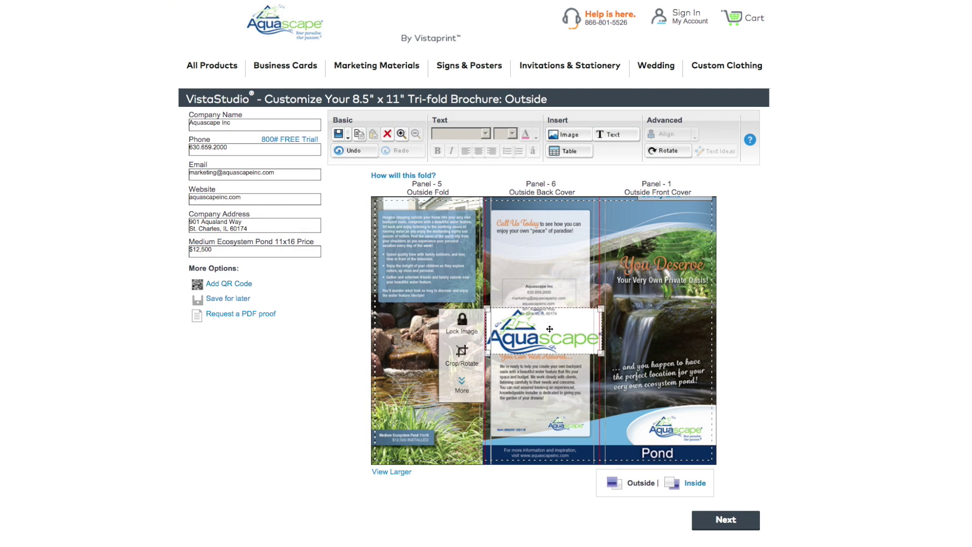
Step: Move the Aquascape logo to the top of Panel 6, shrink it, and enter the inc.biz.vistaprint.com address
drag(594, 313, 592, 240)
drag(599, 280, 536, 265)
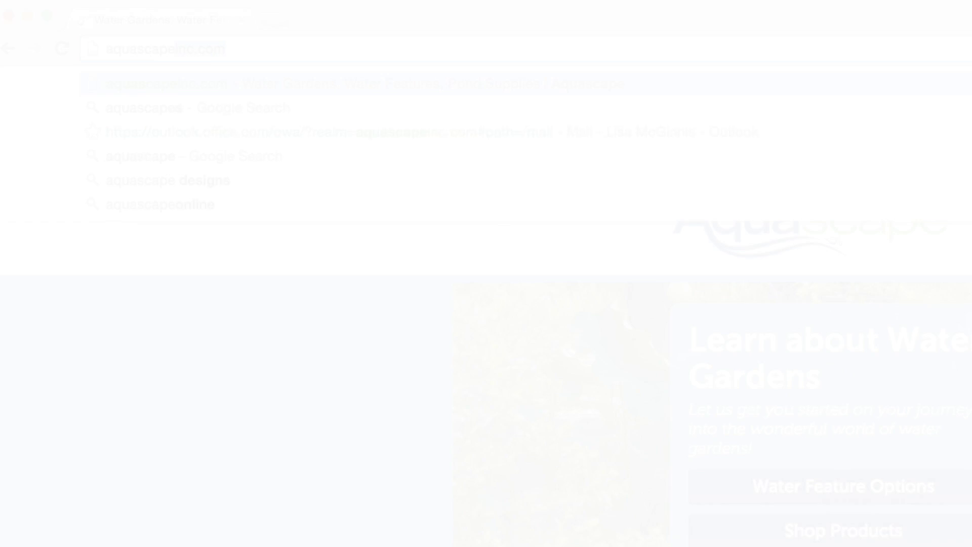
text(inc)
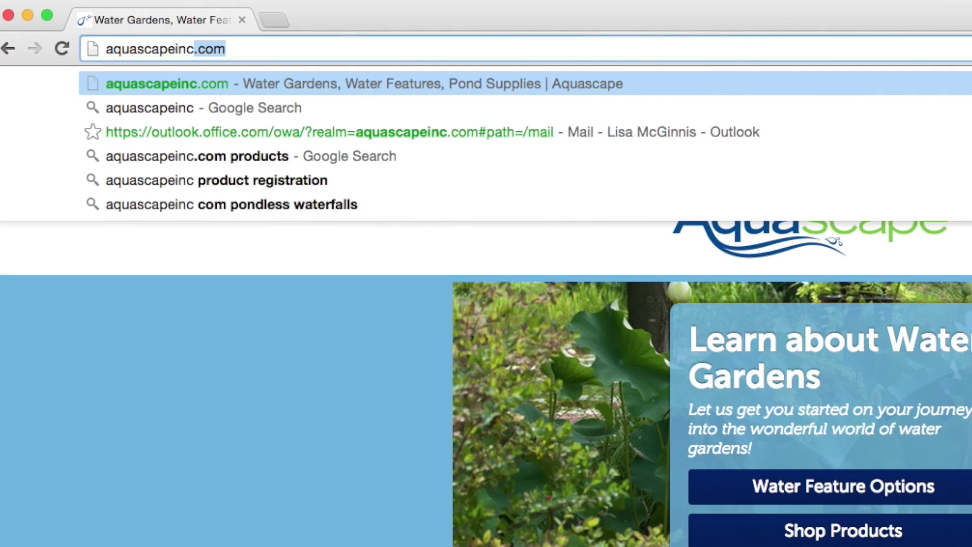
text(.biz.)
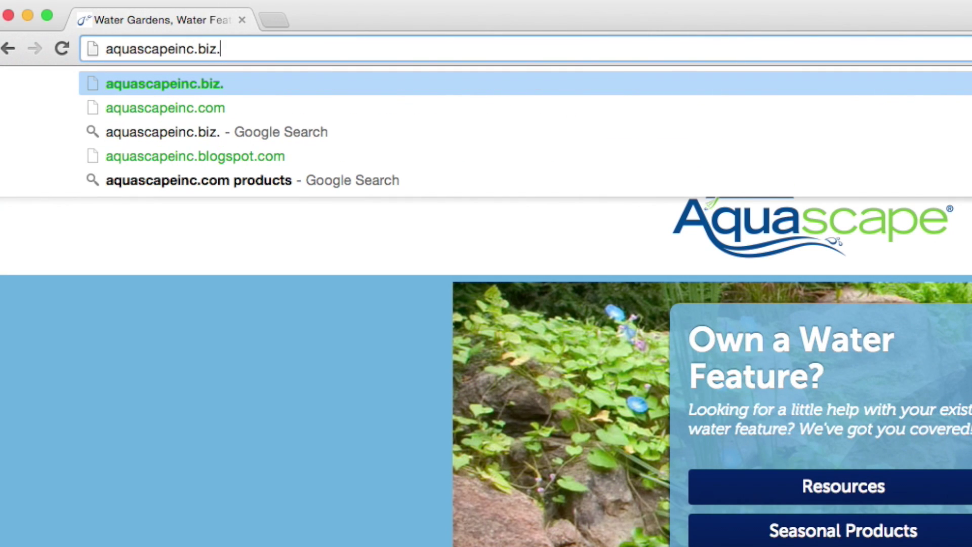
text(vistaprint.)
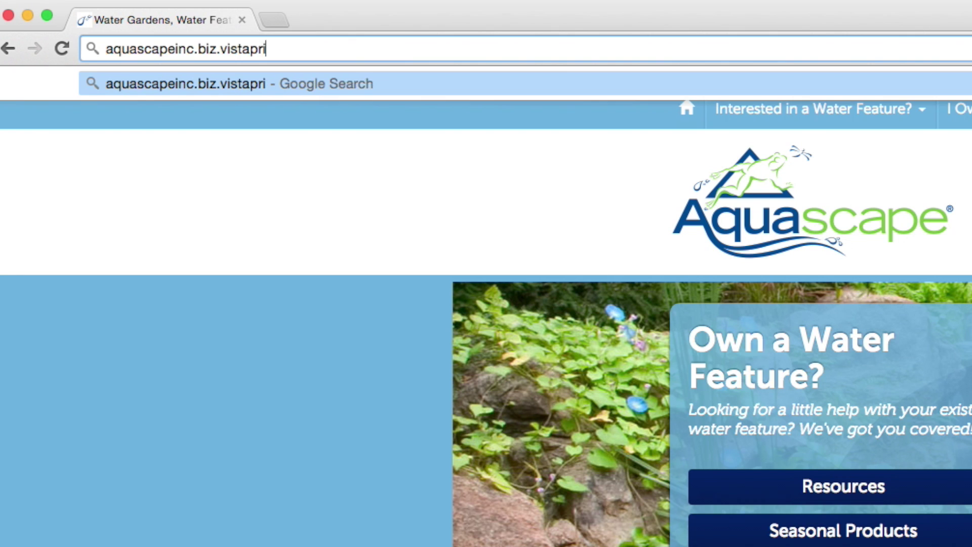
text(com)
Step: Load aquascapeinc.biz.vistaprint.com to reach the Welcome Aquascape Associates page
key(Return)
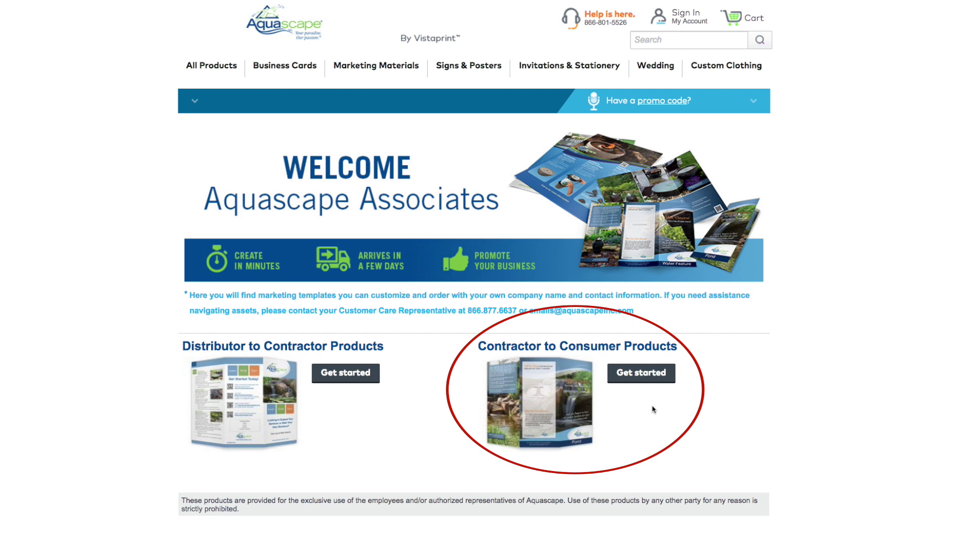
Step: Open Contractor to Consumer Products and start the Pond Tri-fold Brochure
click(646, 377)
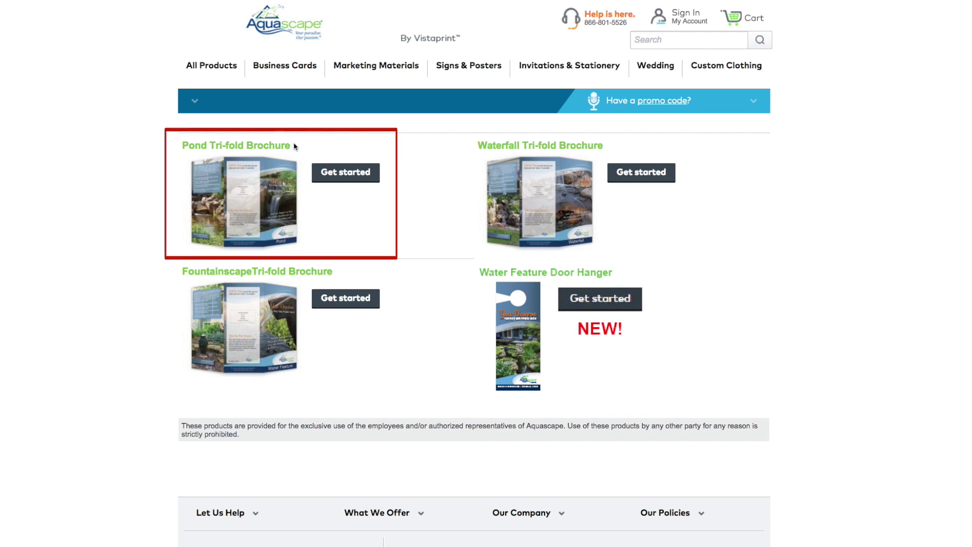
click(340, 182)
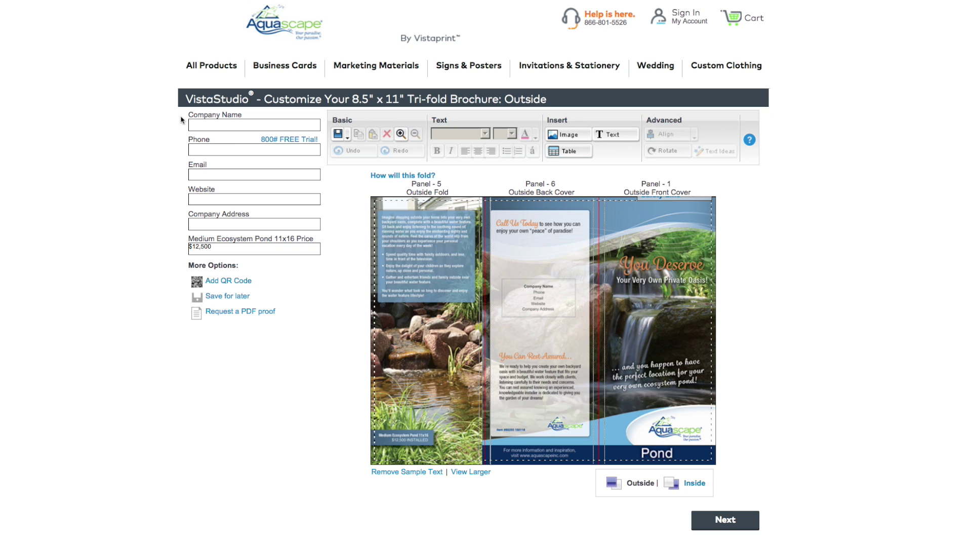
Step: Swap the sample contact text for Aquascape Inc's autofilled details and set the Medium Pond price to $12,000
click(415, 472)
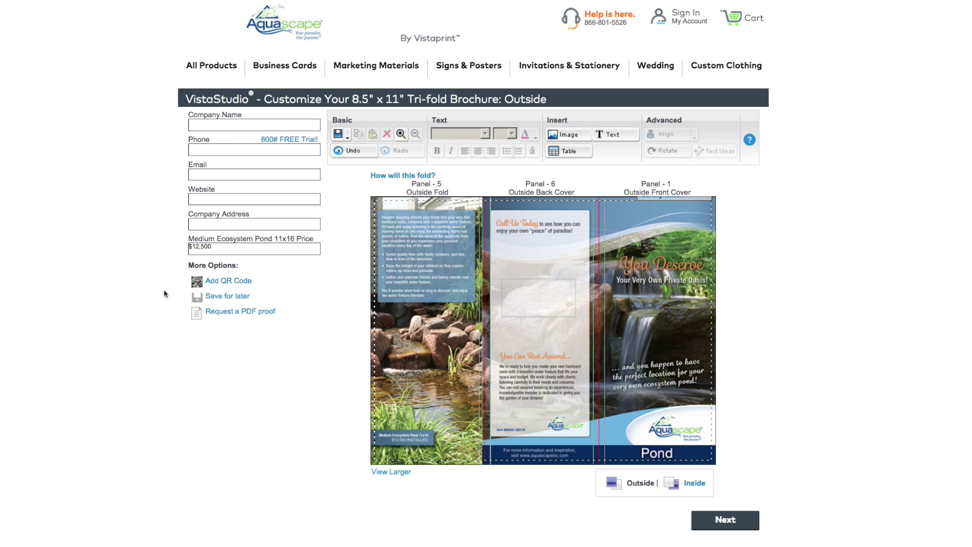
click(200, 123)
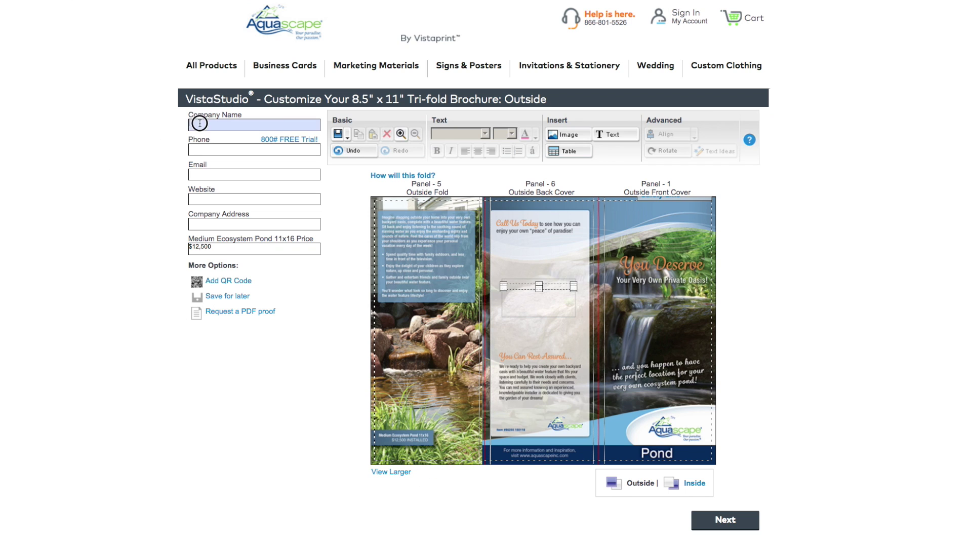
text(Aq)
key(Return)
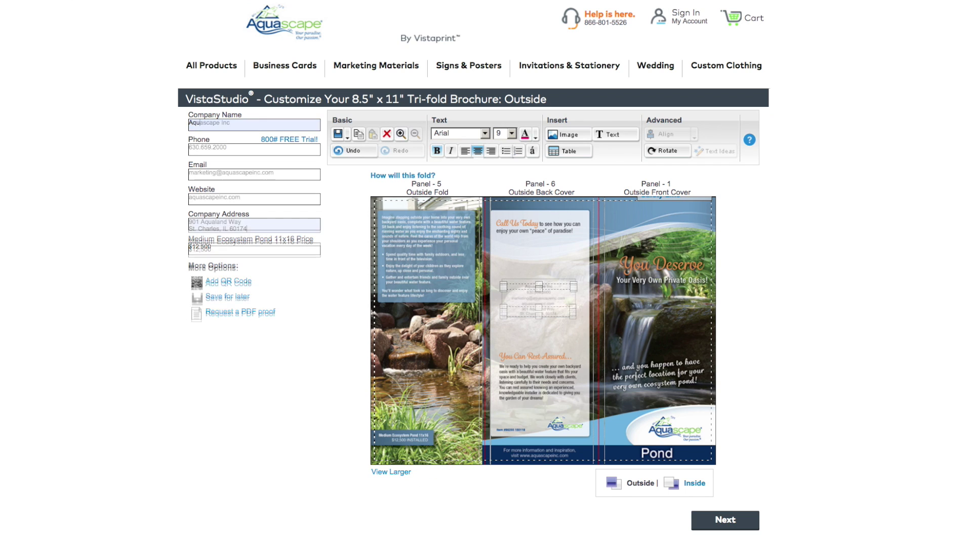
click(254, 252)
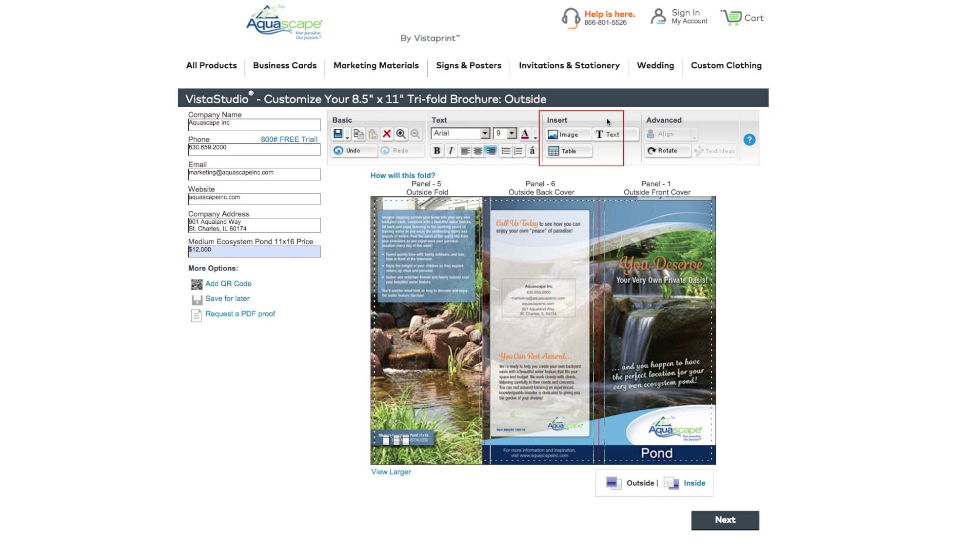
click(585, 139)
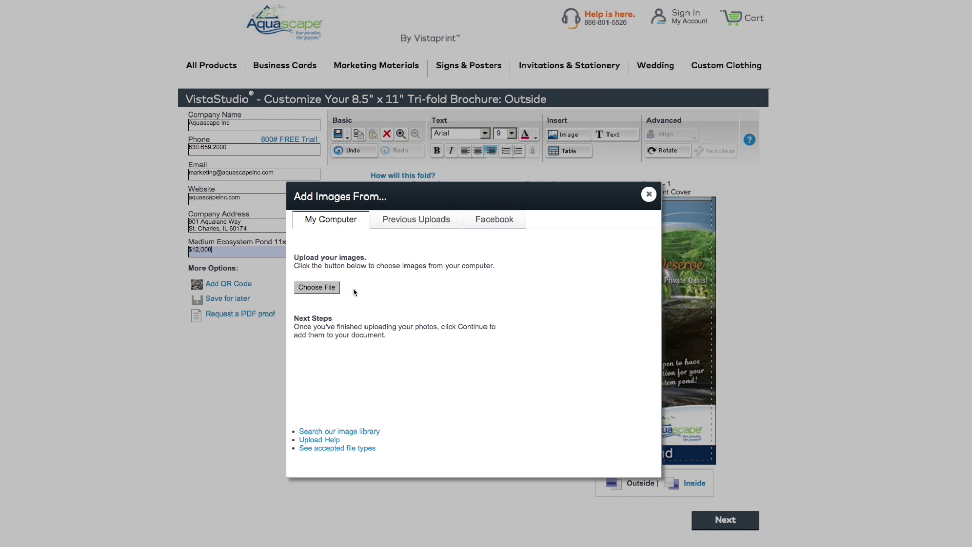
Step: Upload the logo file and place it, much smaller, just above Panel 6's contact details
click(317, 287)
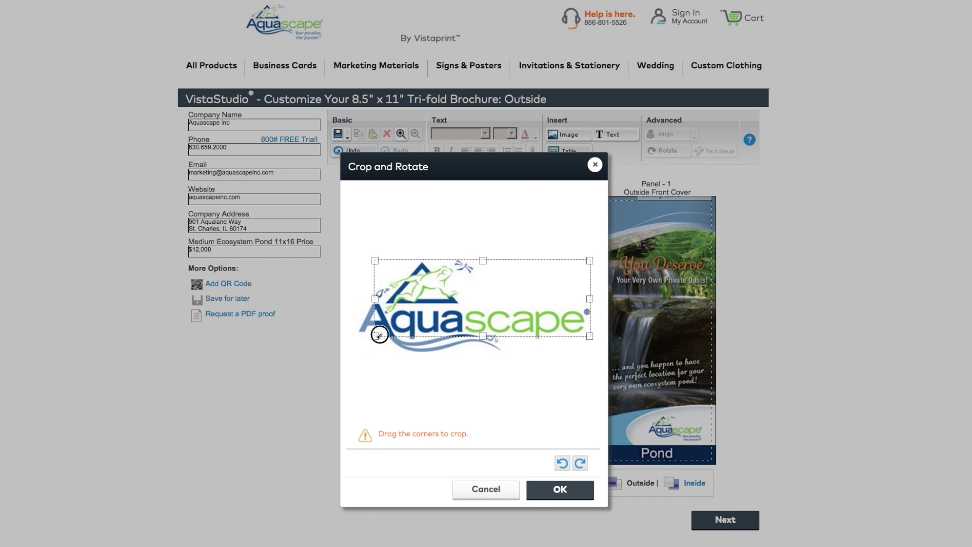
click(561, 489)
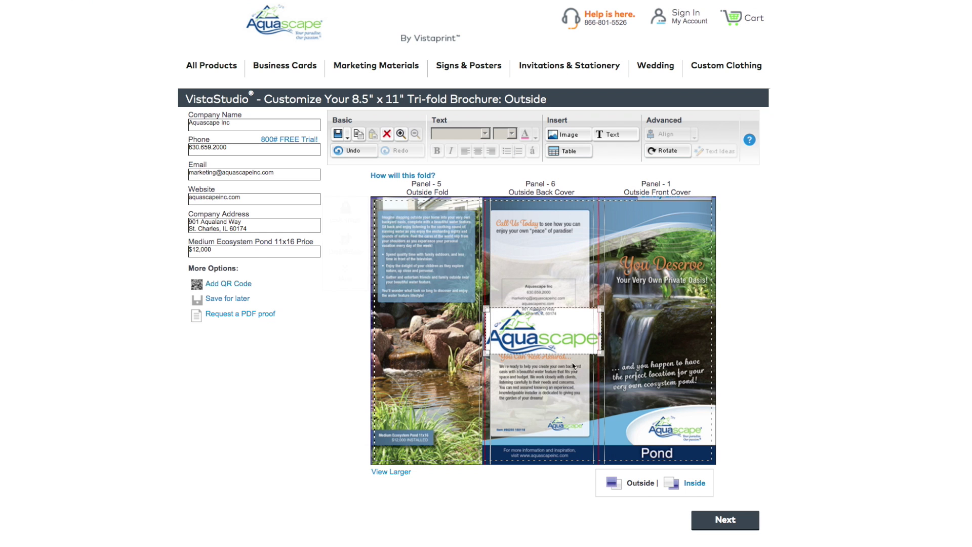
drag(562, 321, 562, 253)
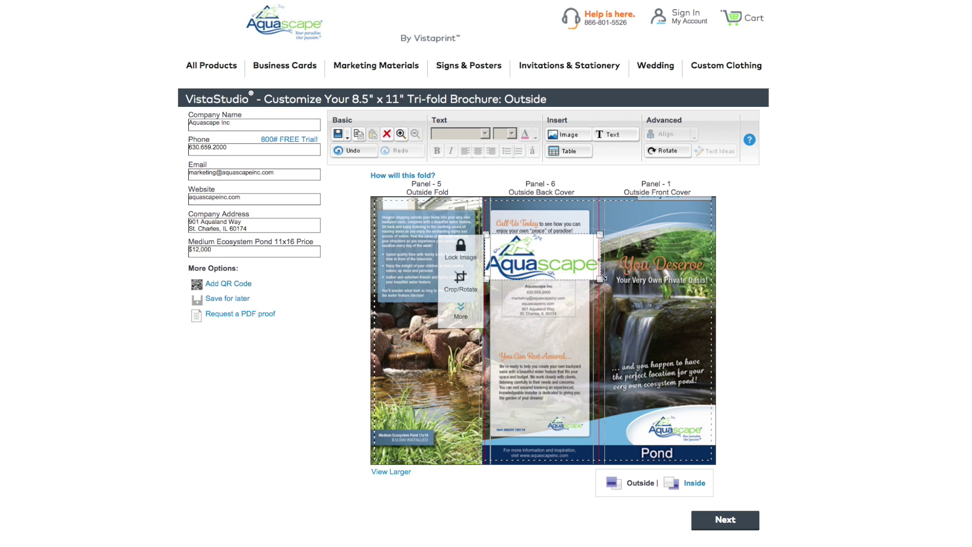
drag(600, 280, 537, 266)
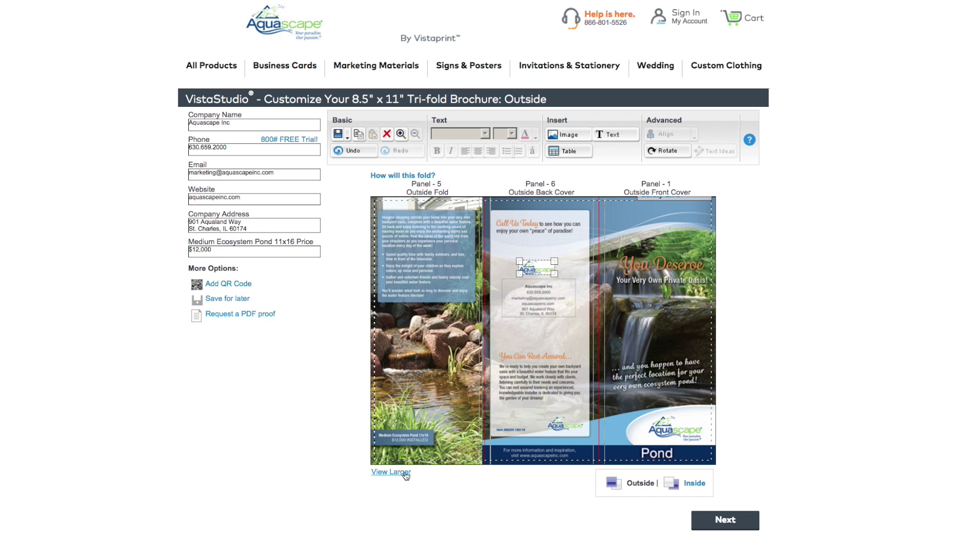
click(406, 472)
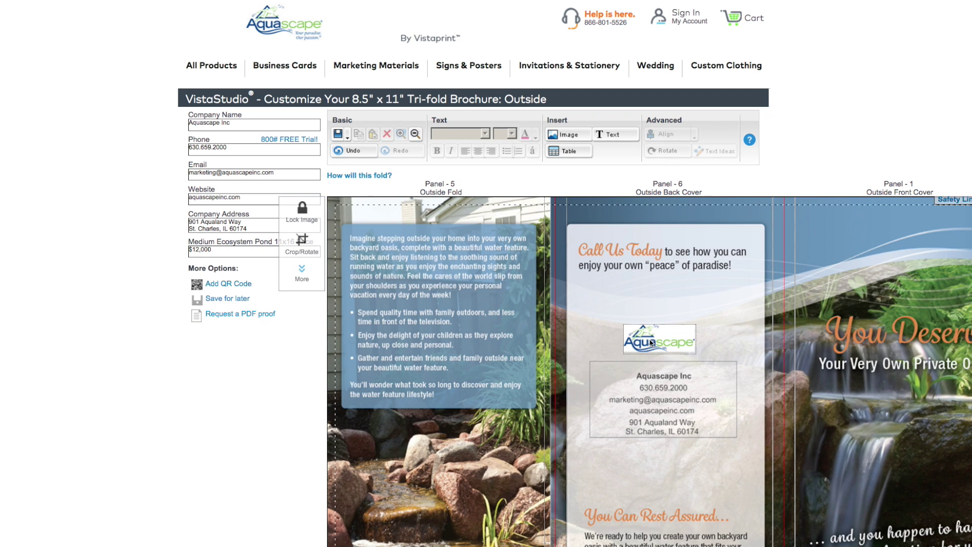
mouse_move(673, 337)
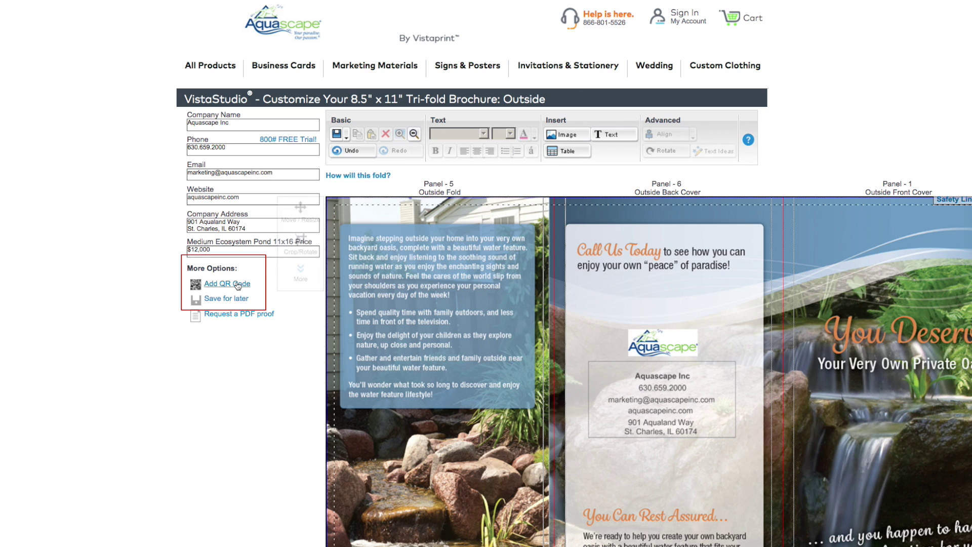
click(238, 284)
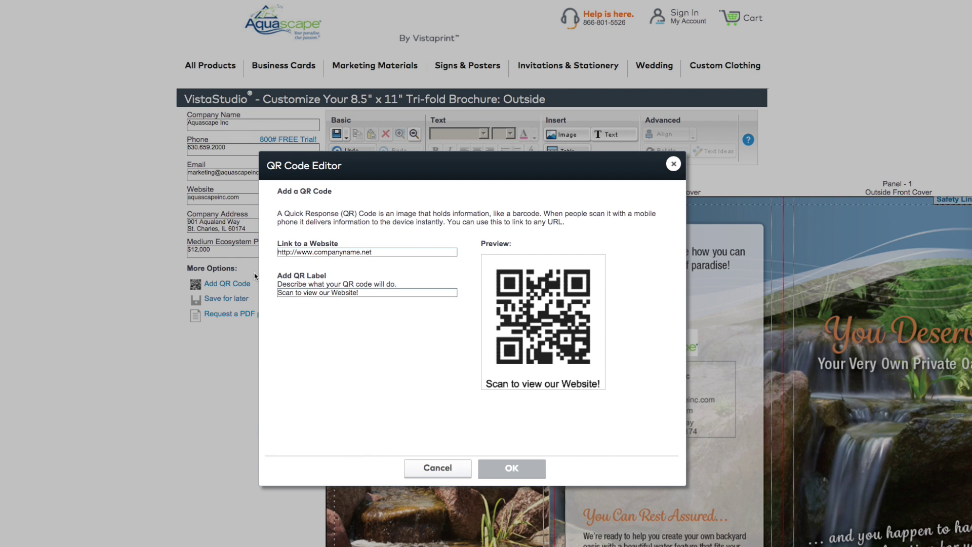
click(382, 252)
text(ht)
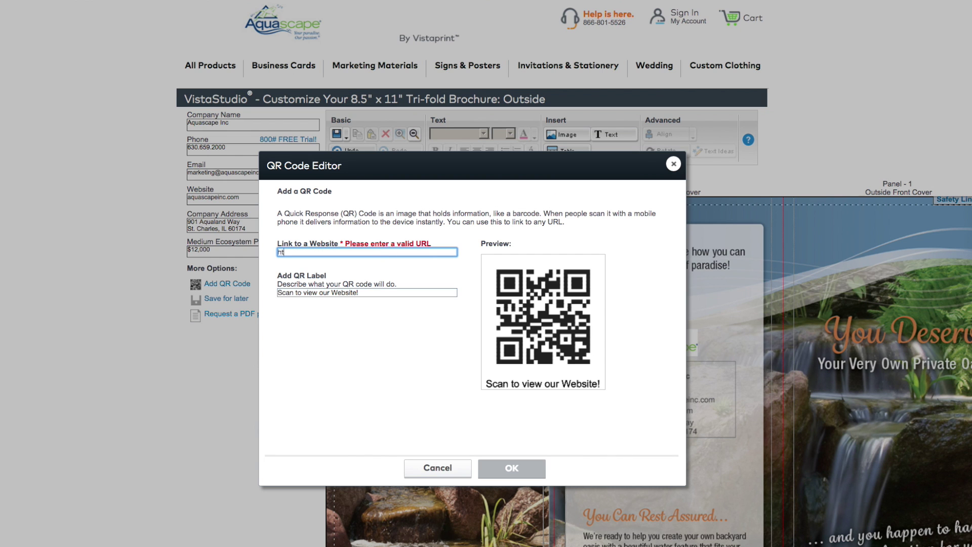
text(tp://www.aquascapeinc.com)
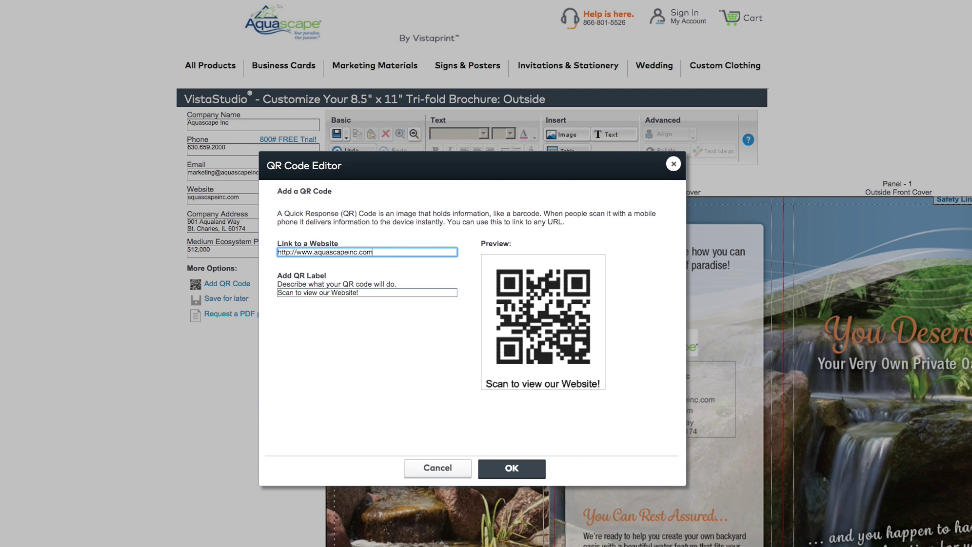
key(Tab)
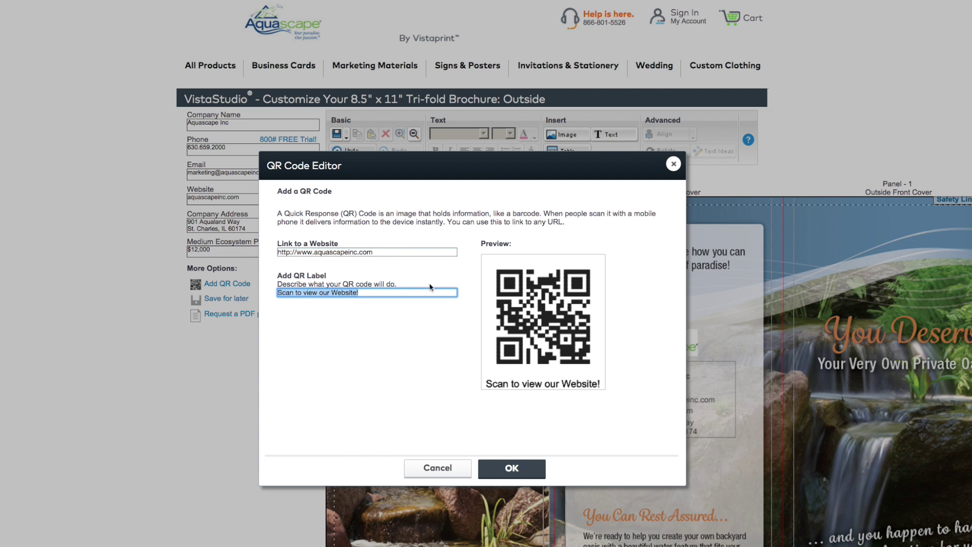
click(527, 469)
Step: Shrink the QR code, move it to Panel 6's lower-left corner, and continue to the inside panels
scroll(526, 380, down, 4)
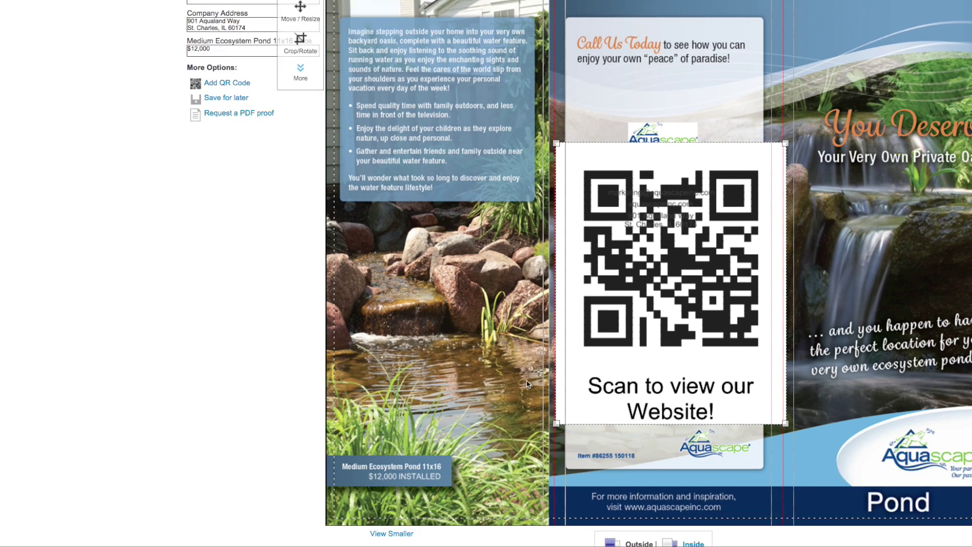
scroll(526, 380, down, 2)
drag(556, 57, 715, 281)
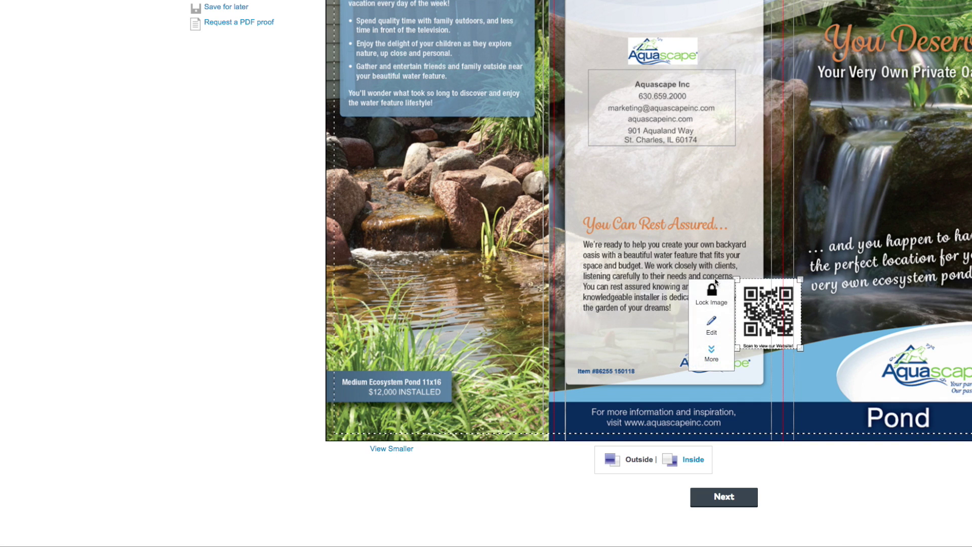
drag(768, 302, 608, 350)
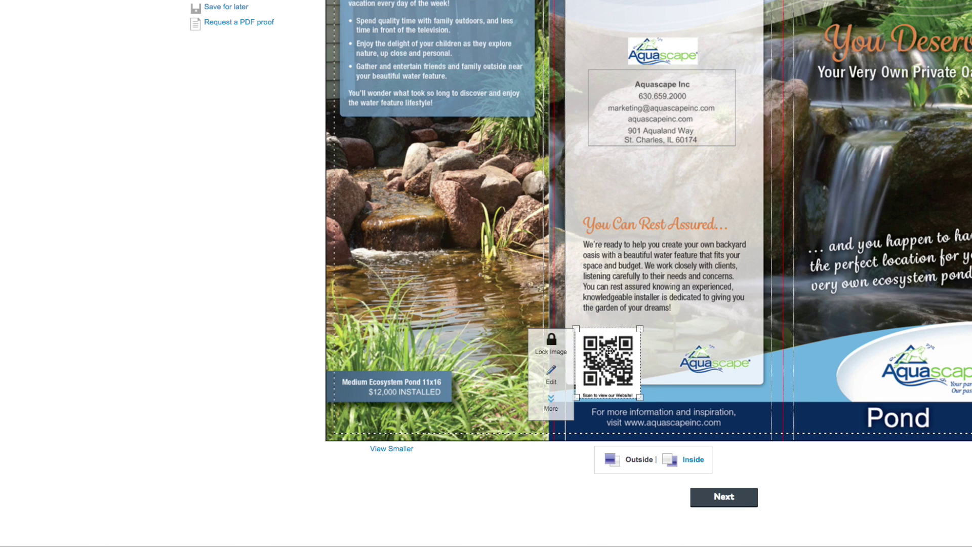
click(744, 505)
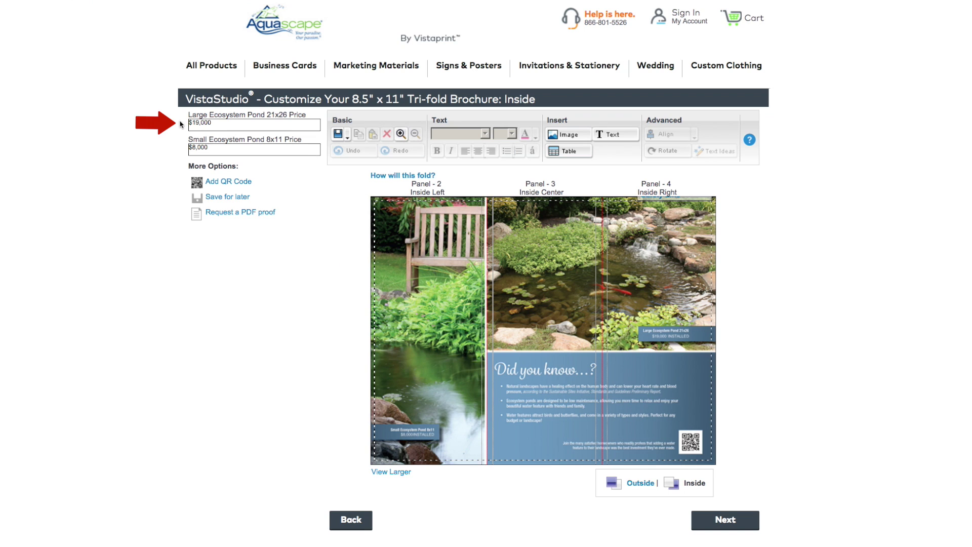
Step: Change the Large Ecosystem Pond price to $16,000 and the Small to $7,000, then proceed
click(199, 123)
key(BackSpace)
text(6)
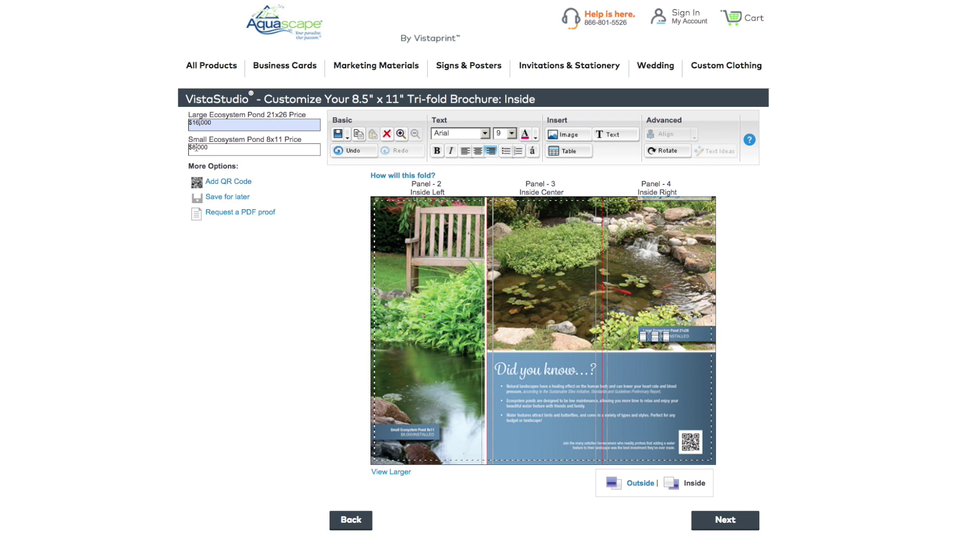
click(197, 148)
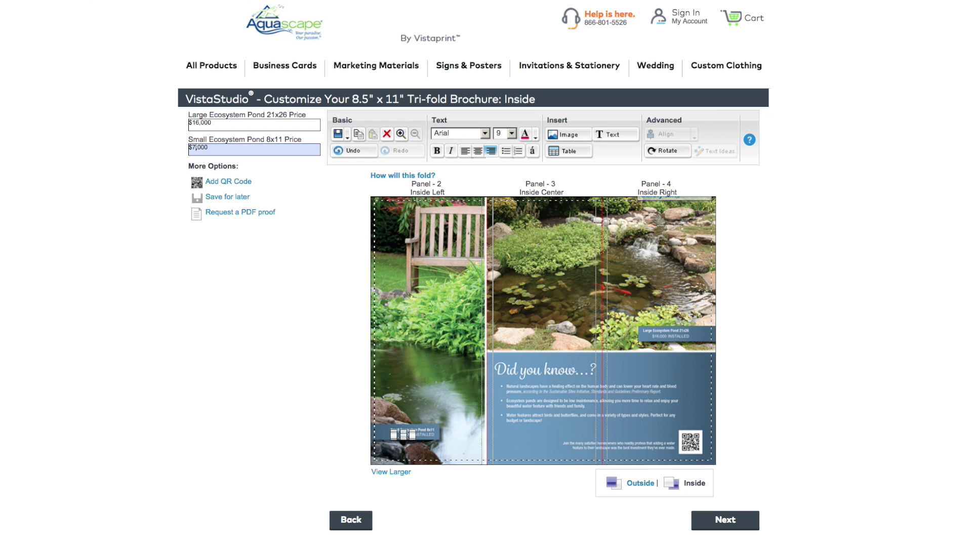
click(748, 525)
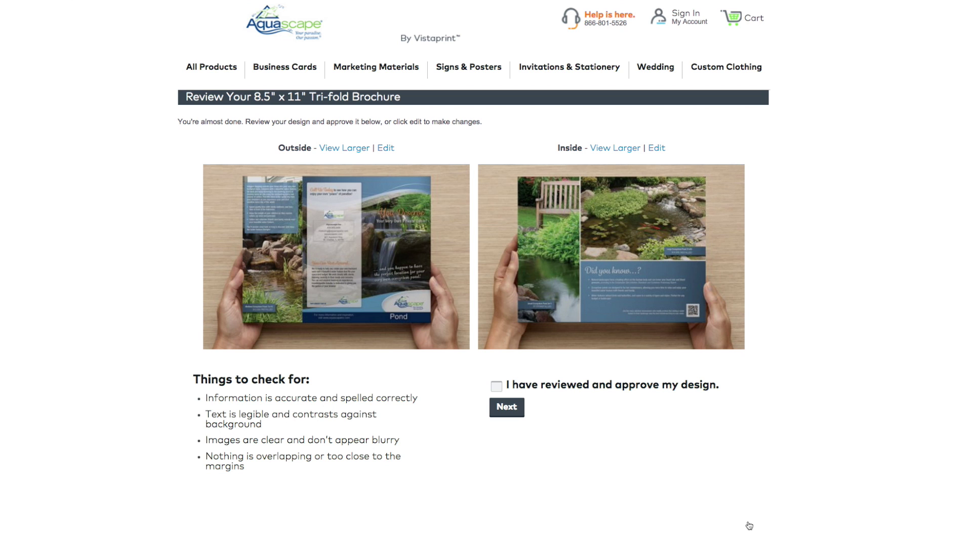
click(350, 148)
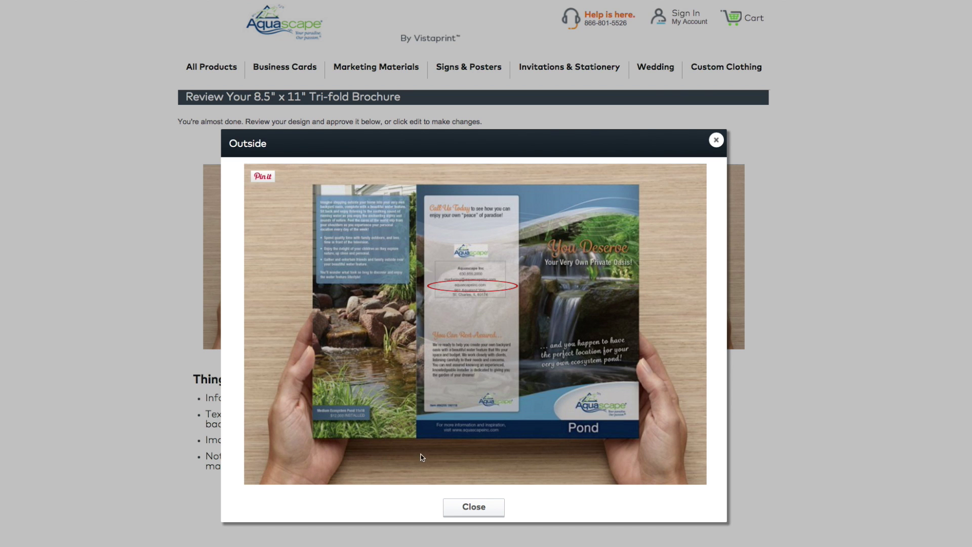
click(453, 507)
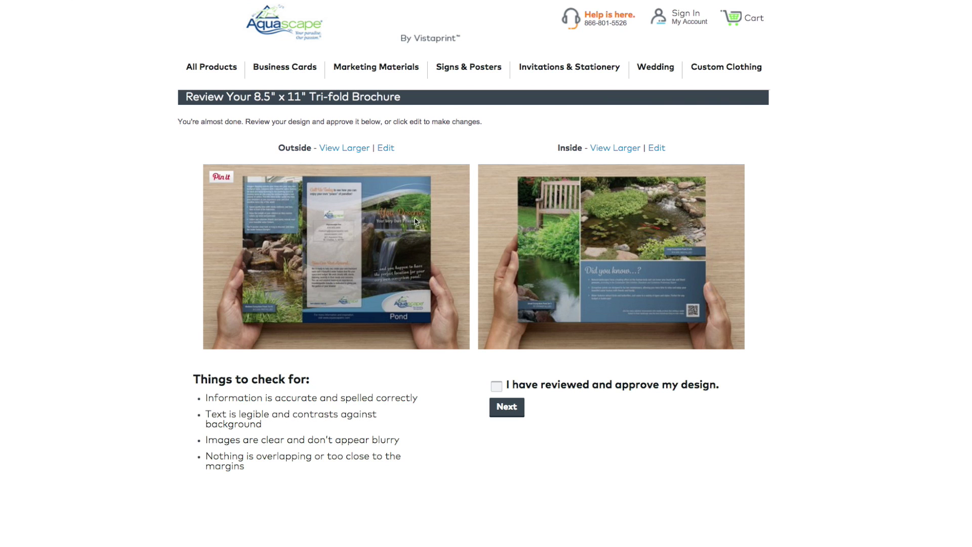
click(386, 147)
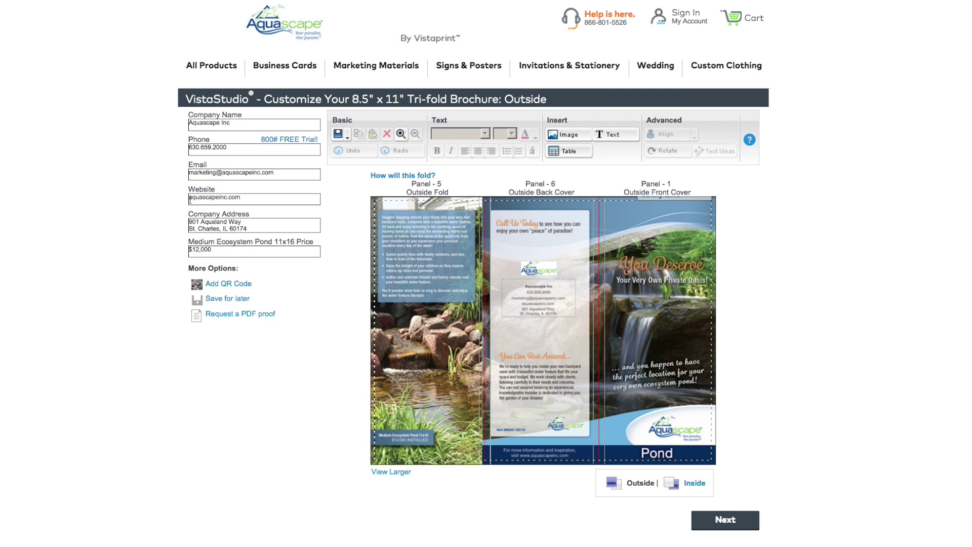
click(190, 198)
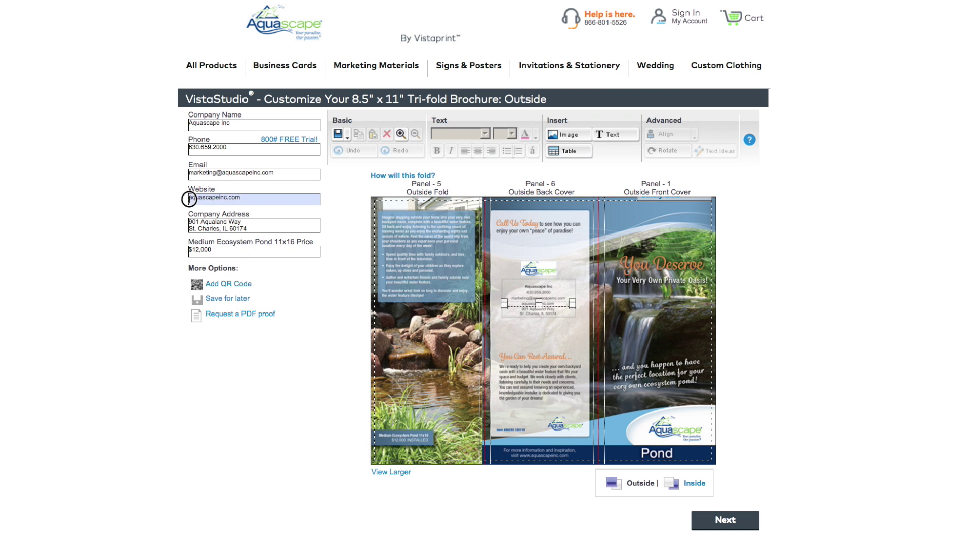
text(www.)
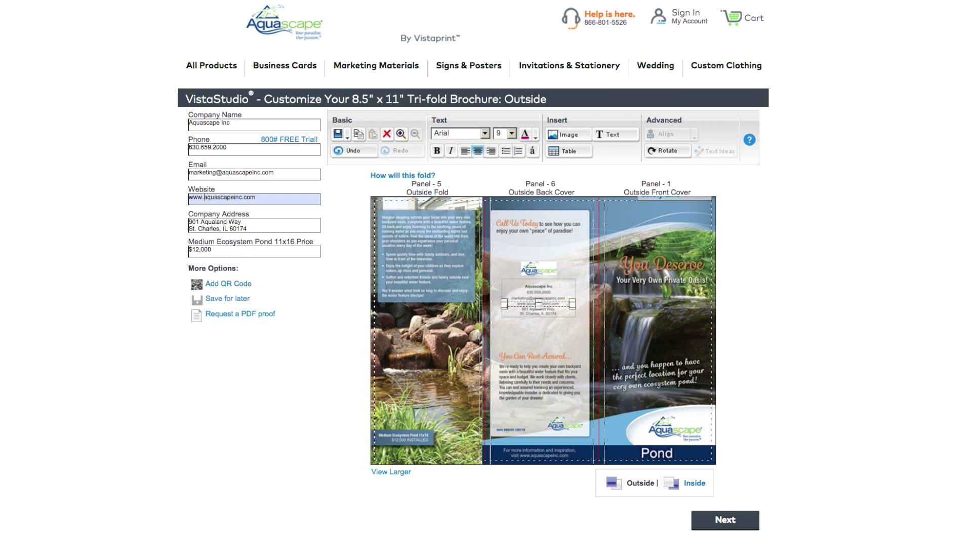
Step: Check the inside panels at larger size and return to the review page
click(739, 524)
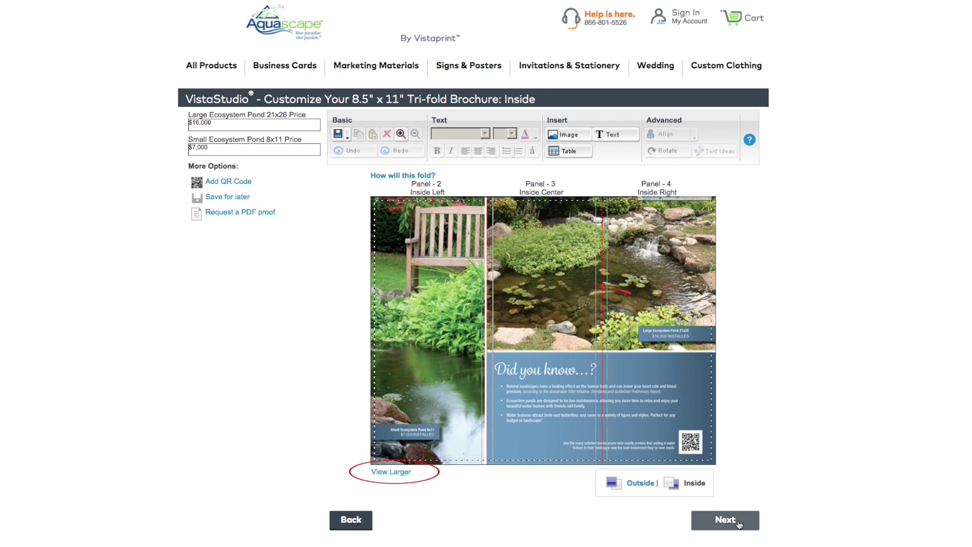
click(396, 472)
scroll(966, 378, down, 5)
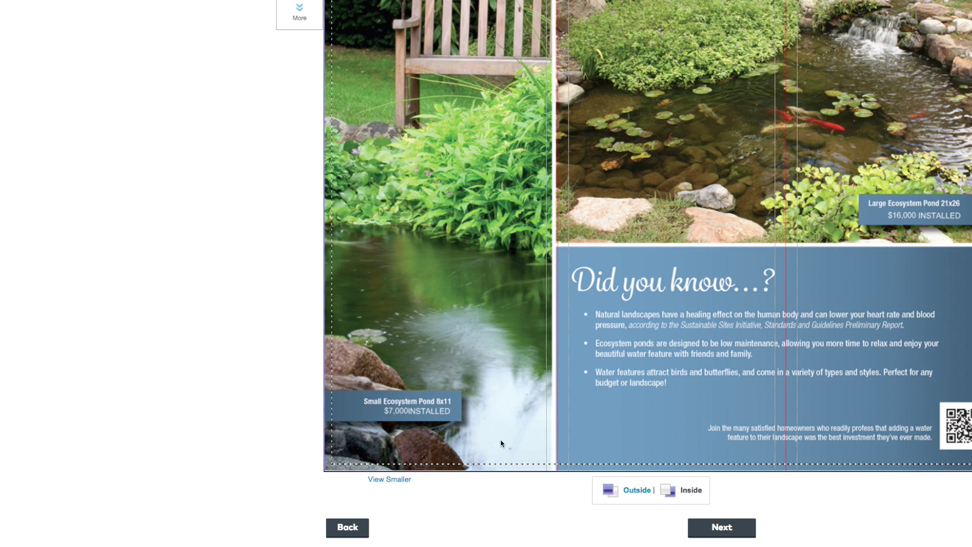
click(721, 527)
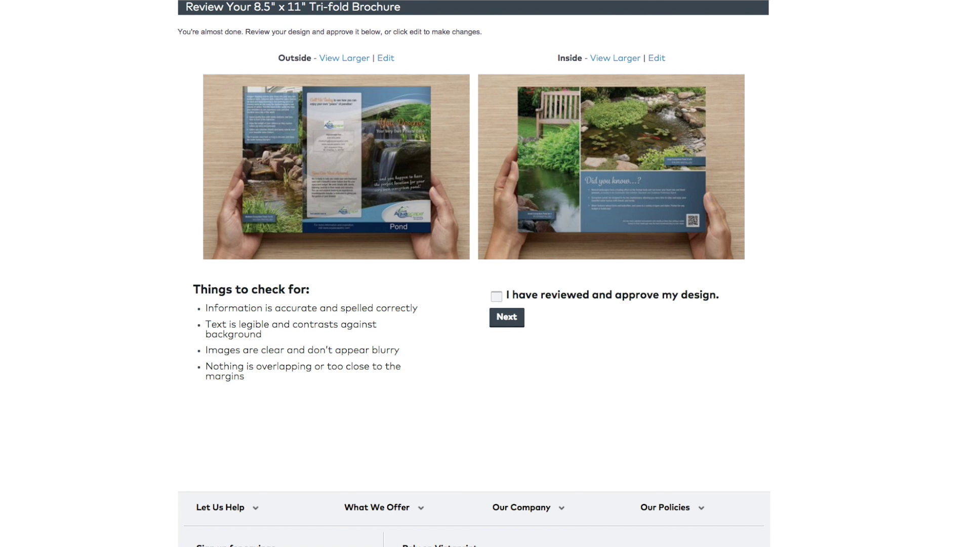
Step: Approve the design, enter the account e-mail, and sign up as a new customer
click(497, 297)
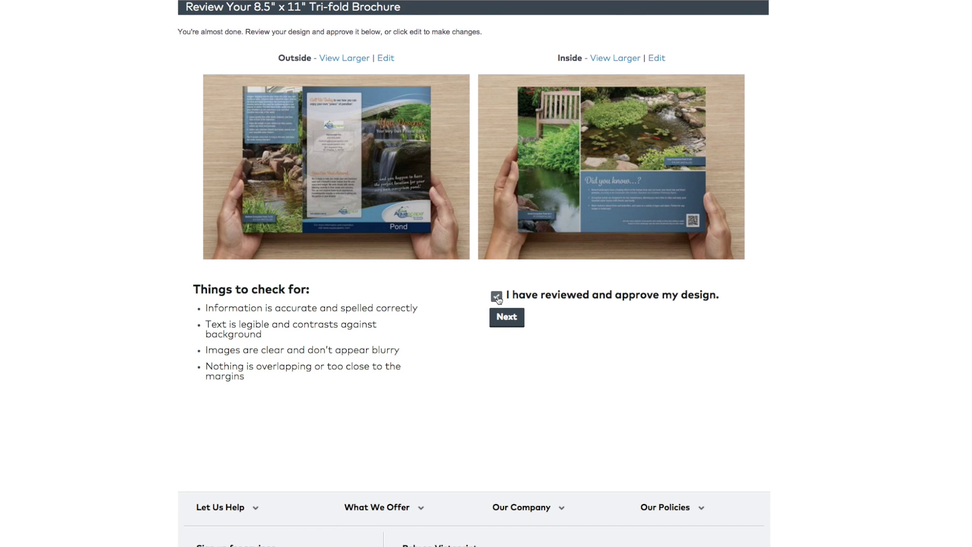
click(513, 322)
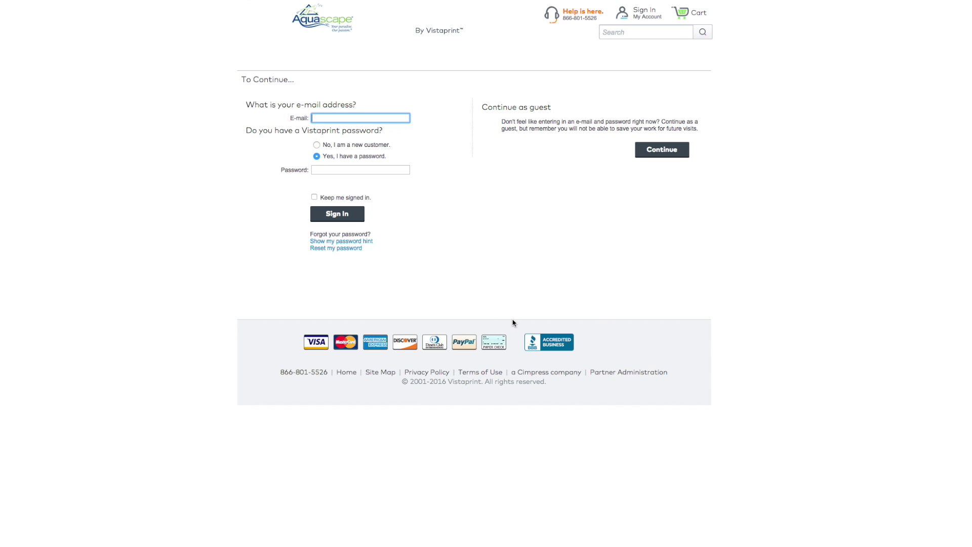
click(317, 146)
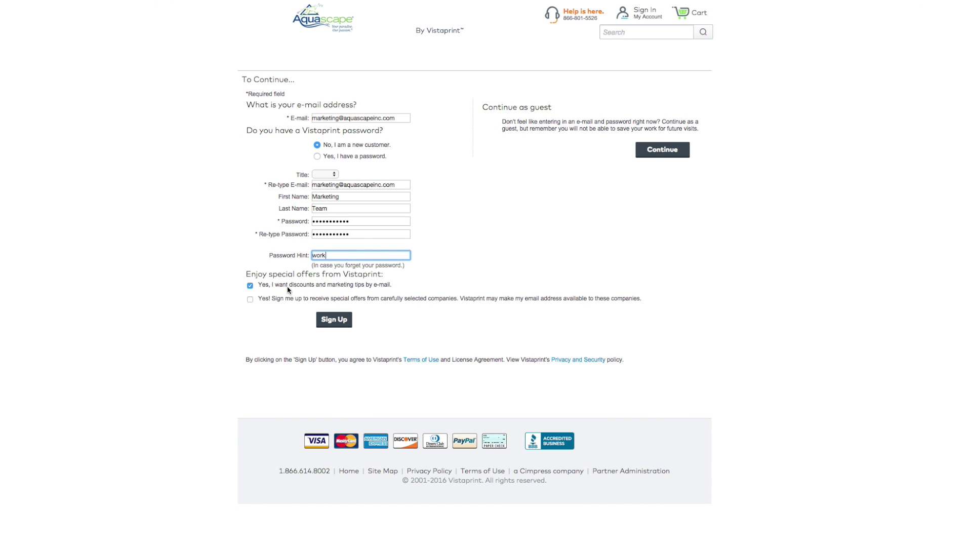
click(335, 319)
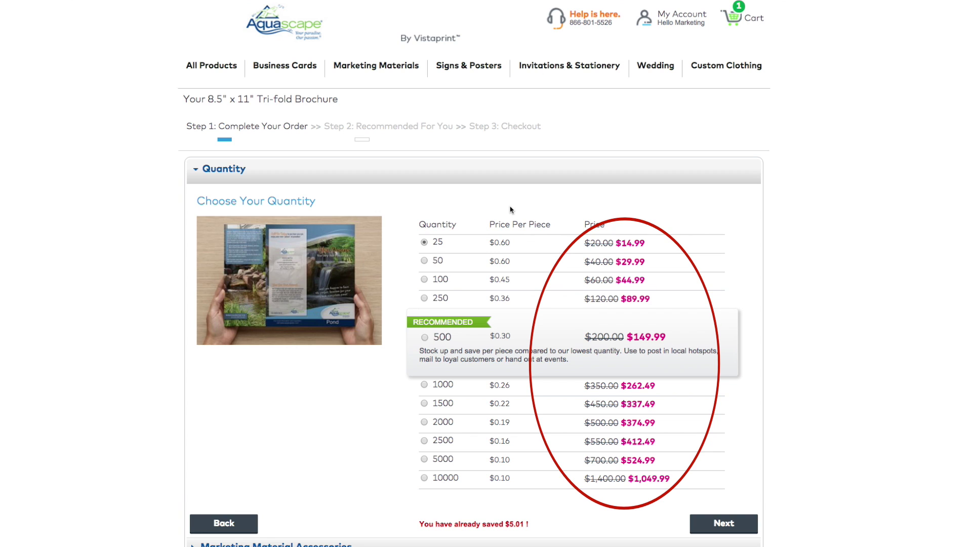
Step: Order 25 Aquascape_Brochure_Pond brochures, skip the brochure holder and add-ons, and reach the $14.99 cart
click(424, 242)
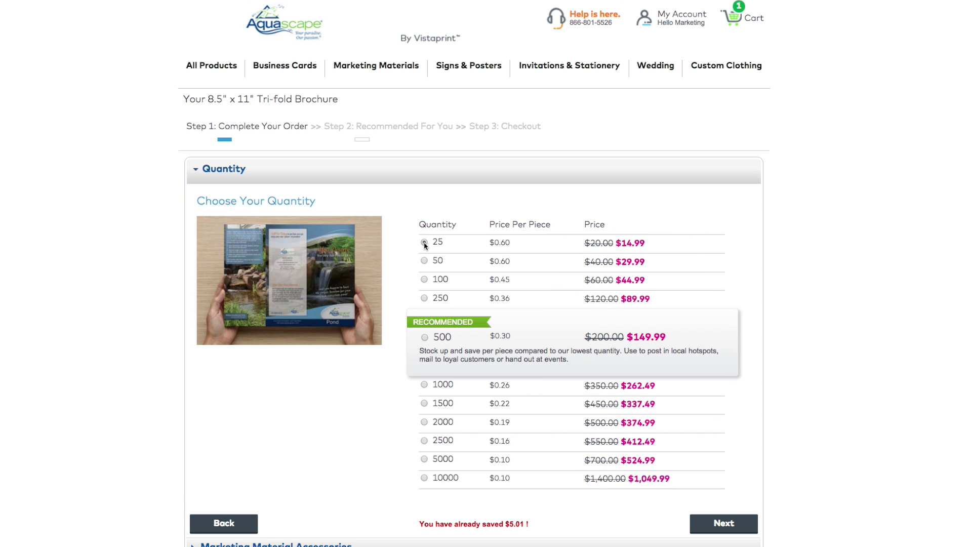
click(752, 526)
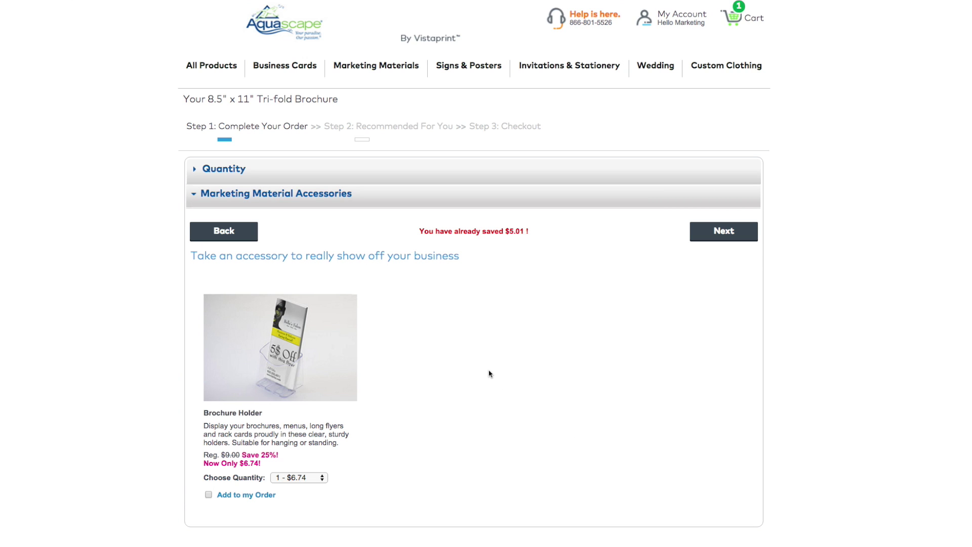
click(744, 231)
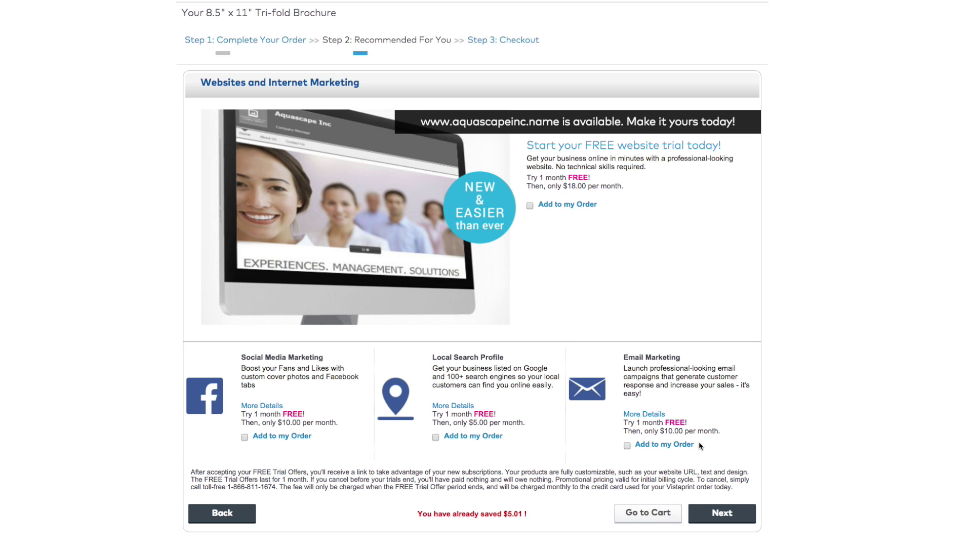
click(648, 518)
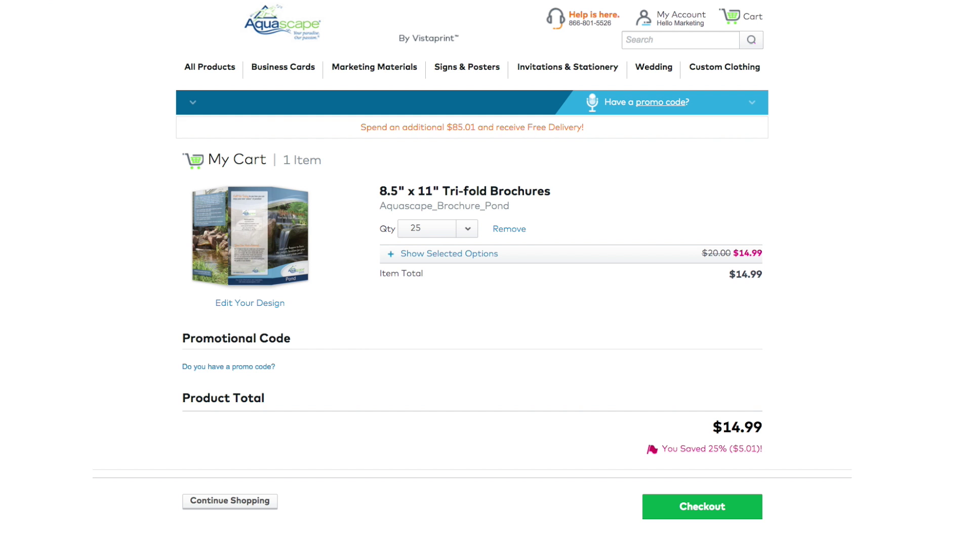
Step: Preview the brochure's front and back from the cart, then proceed to checkout
click(290, 263)
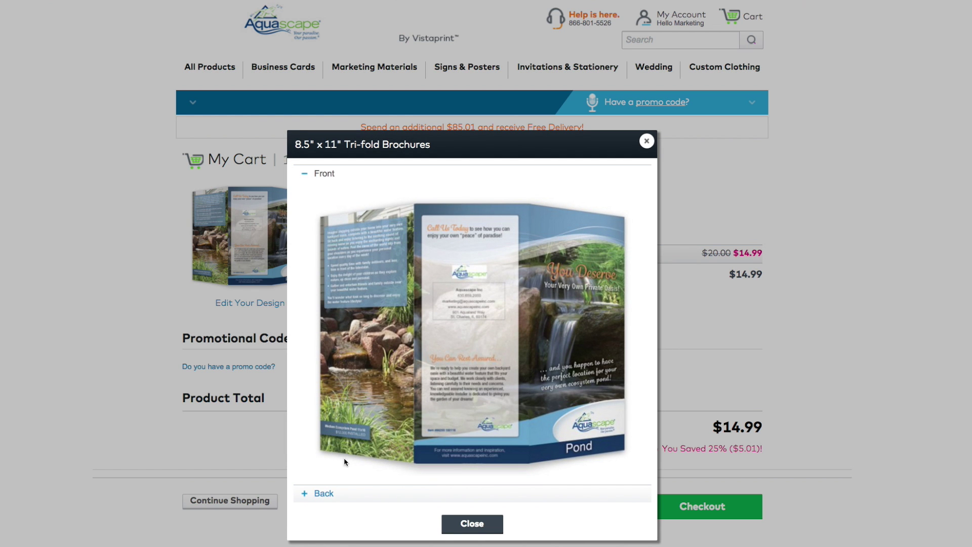
click(324, 493)
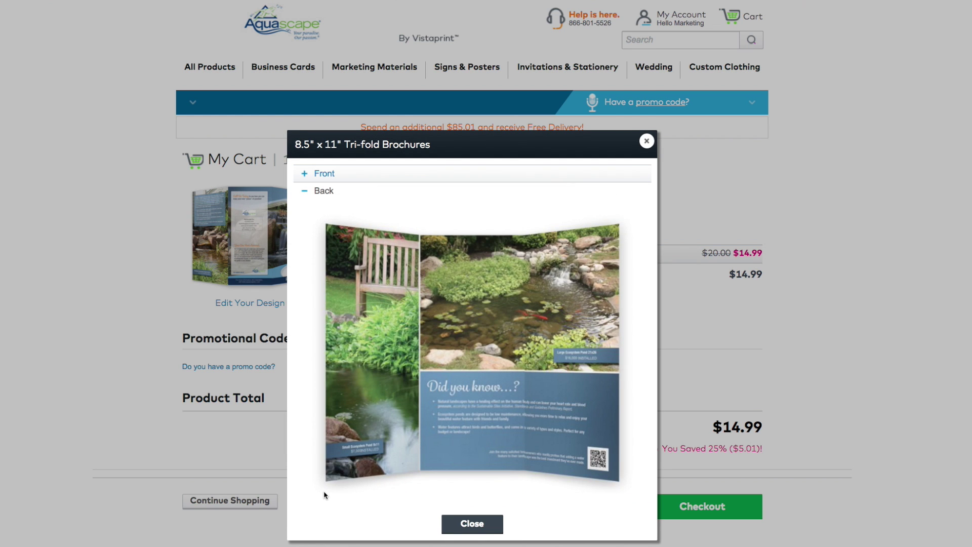
click(490, 524)
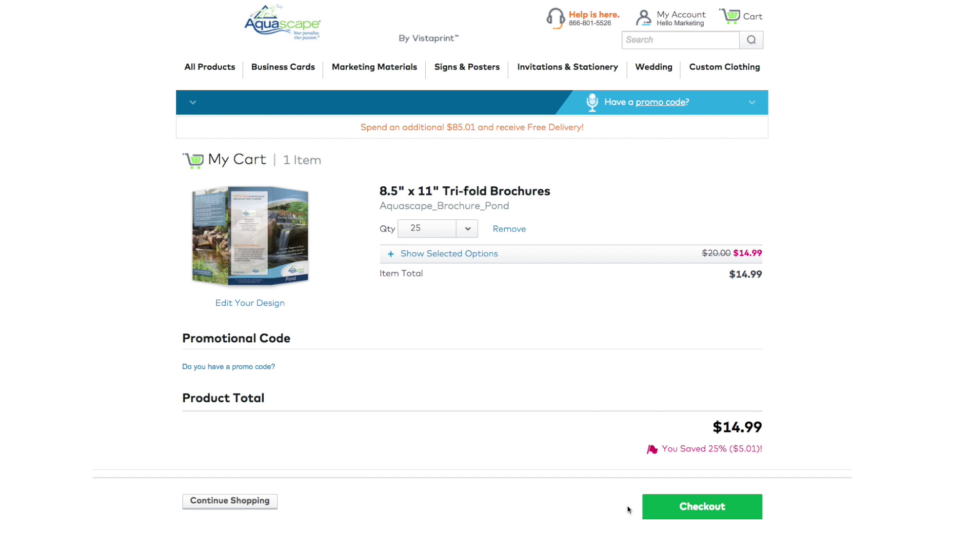
click(657, 512)
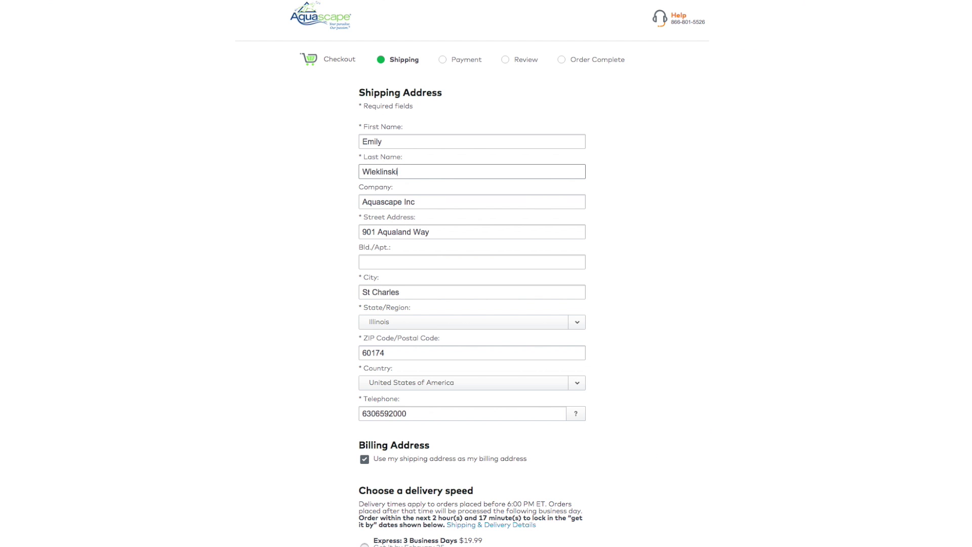
Step: Submit the shipping address with Economy delivery and the American Express card details, reaching a $21.23 review
scroll(731, 462, down, 4)
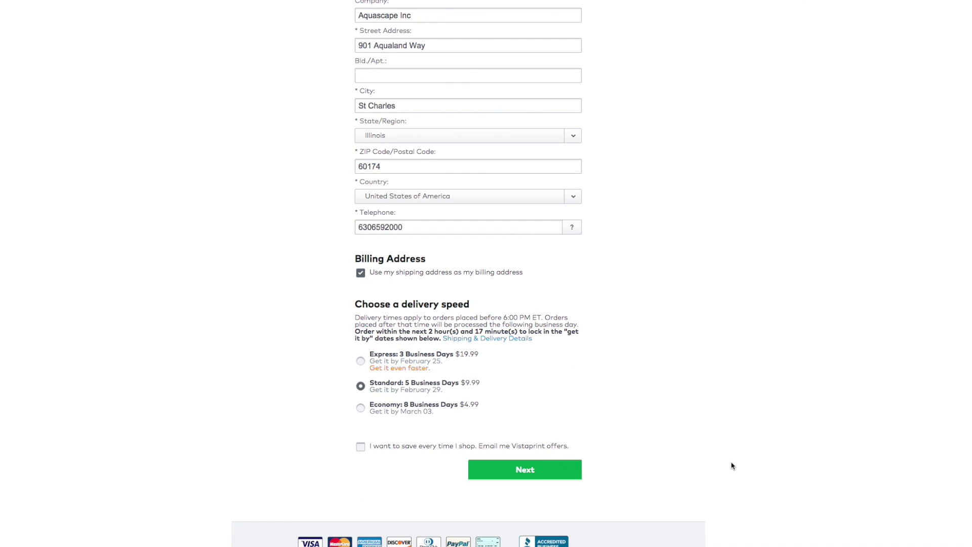
click(560, 469)
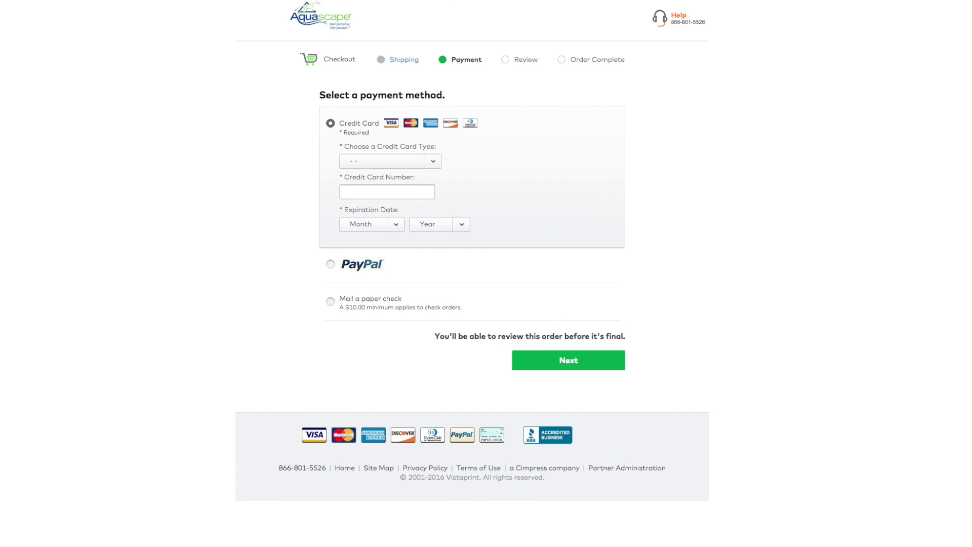
click(604, 384)
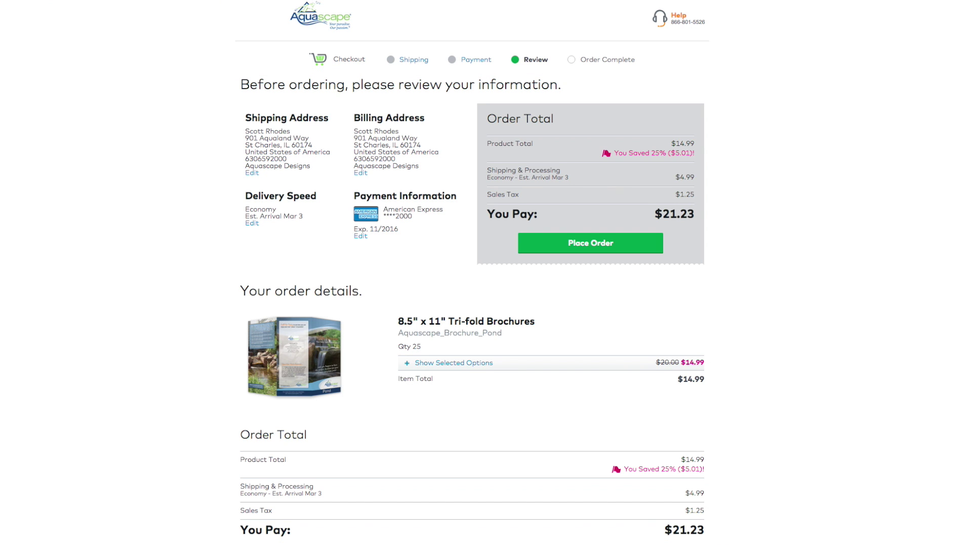
scroll(472, 273, down, 2)
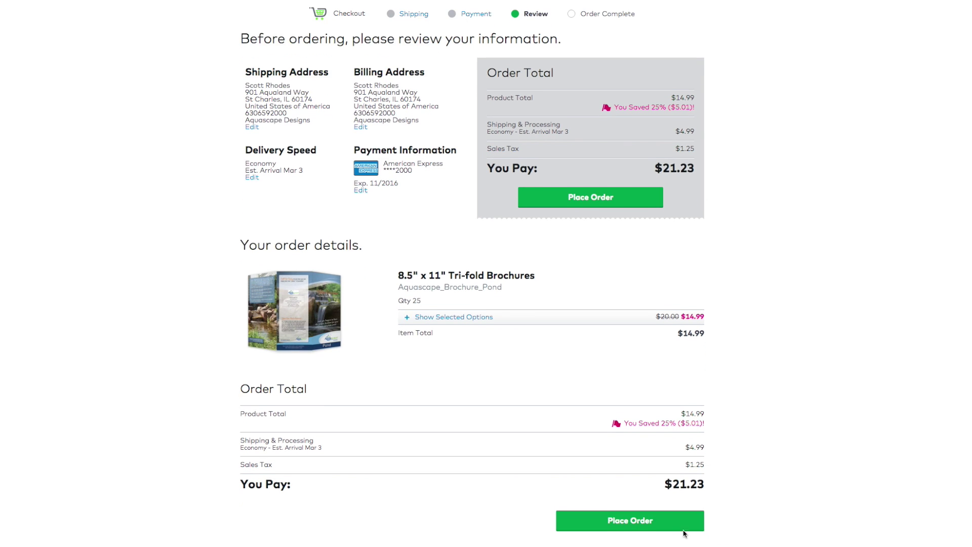